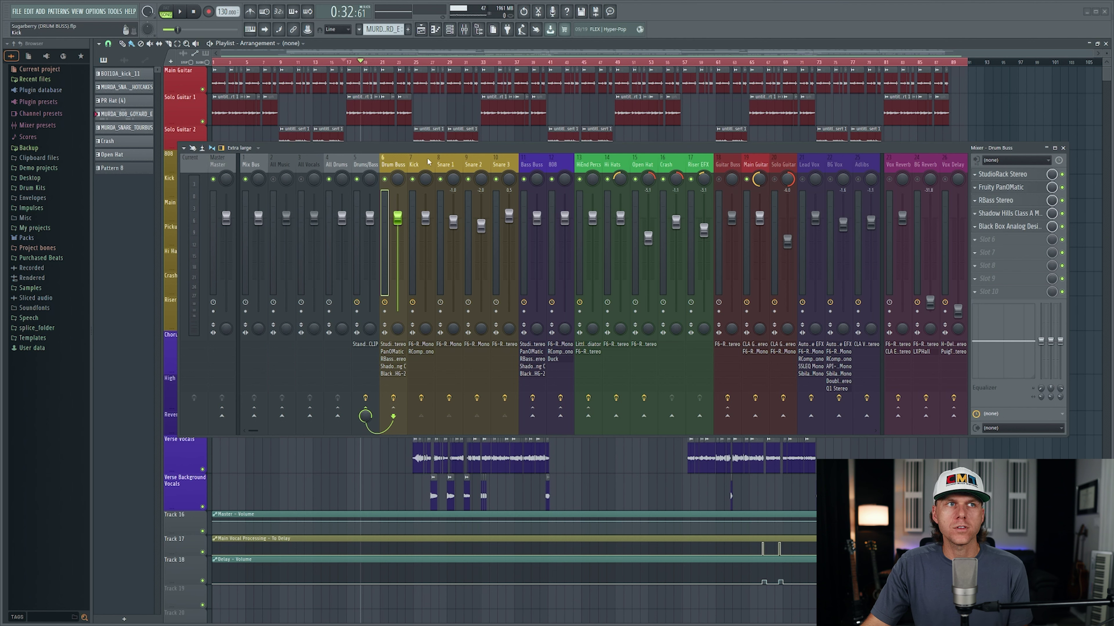
Inspect the mixer routing of the Snare 1, Snare 2 and Snare 3 tracks into the Drum Buss.
click(448, 160)
click(485, 157)
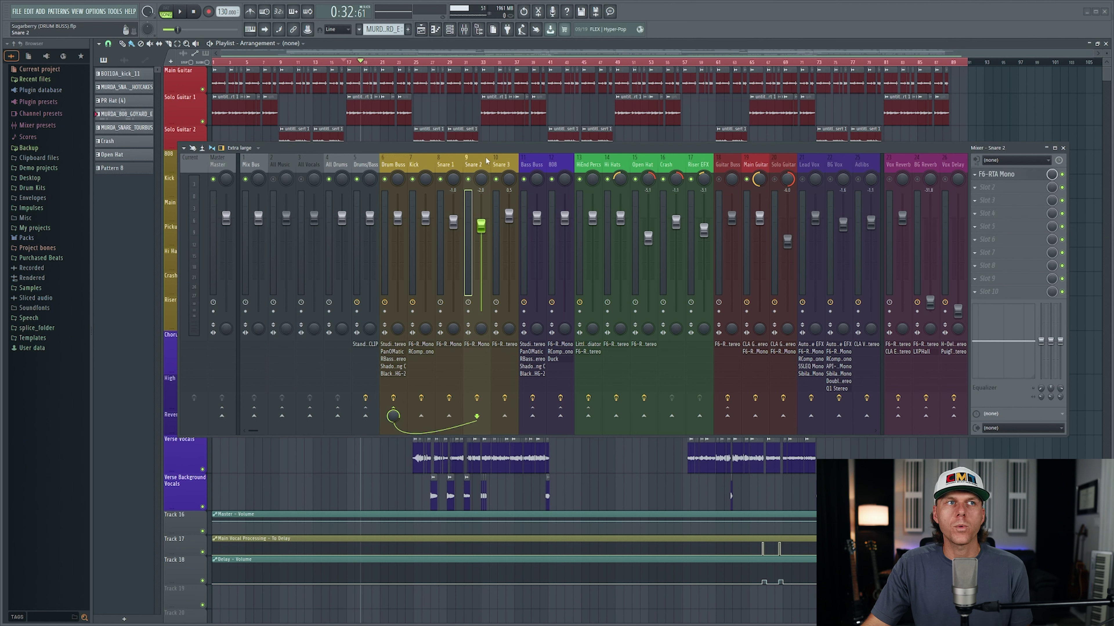
click(507, 159)
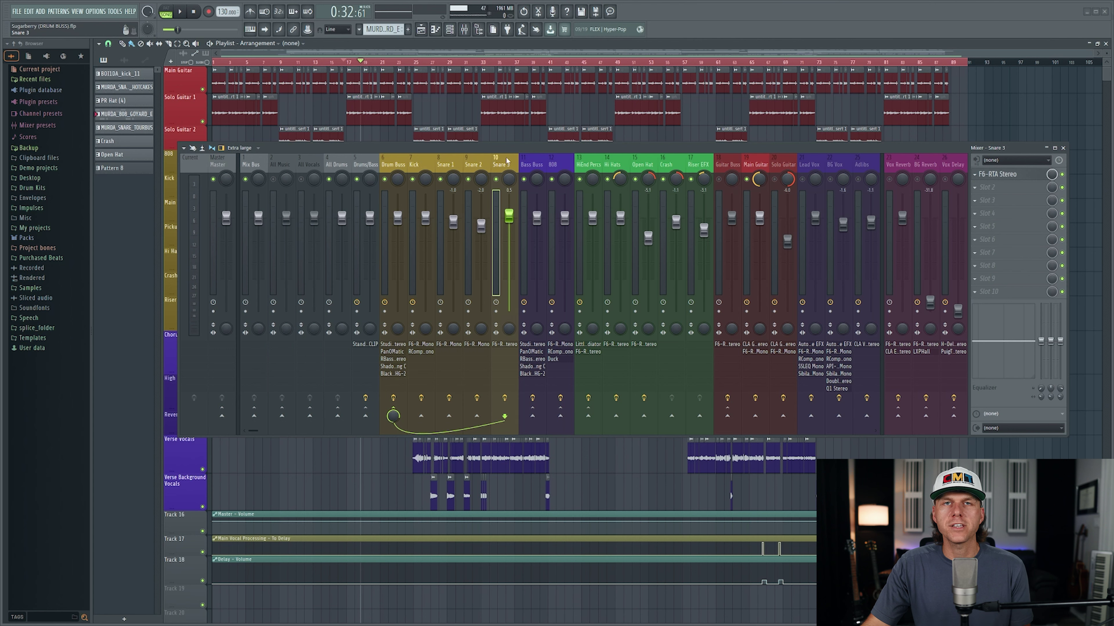
click(394, 160)
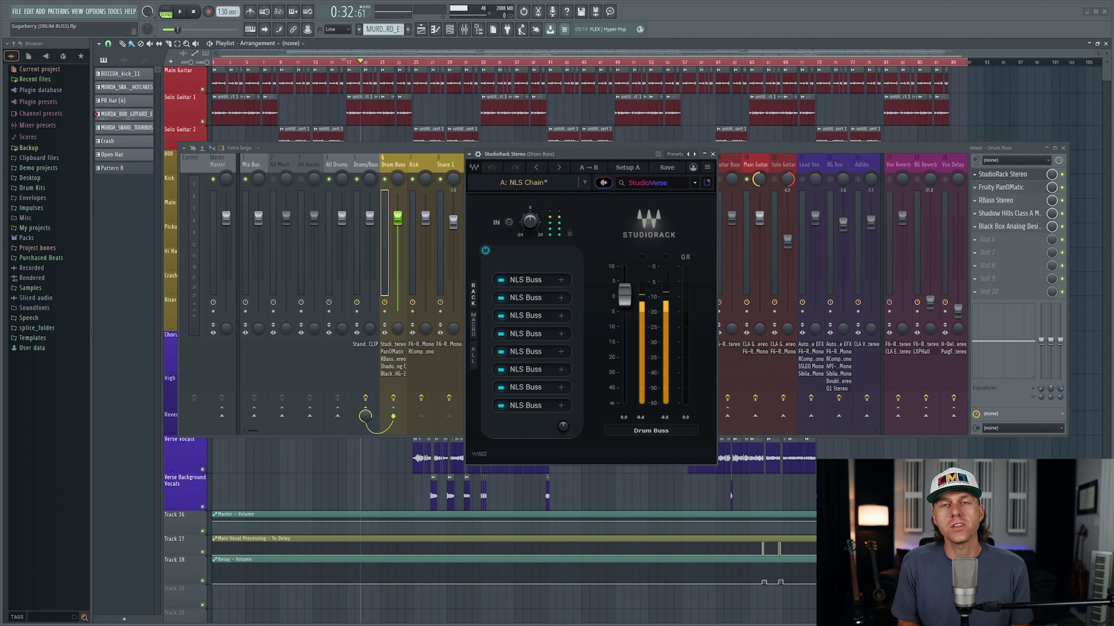
Examine the settings of the eight NLS Buss instances, one after another, in the Drum Buss StudioRack chain.
click(545, 282)
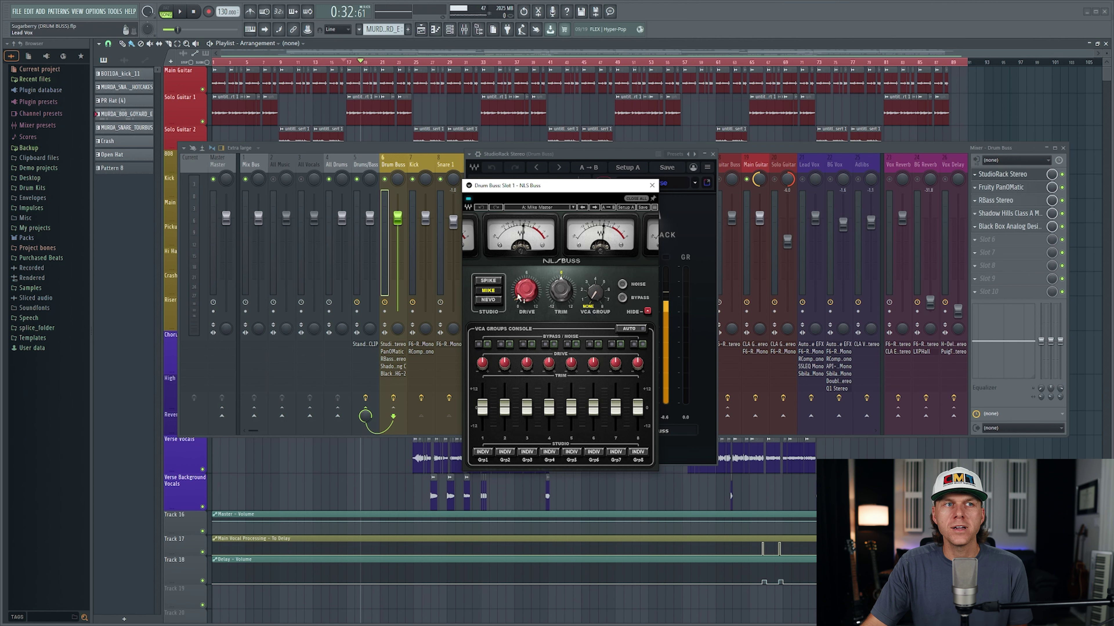
mouse_move(529, 295)
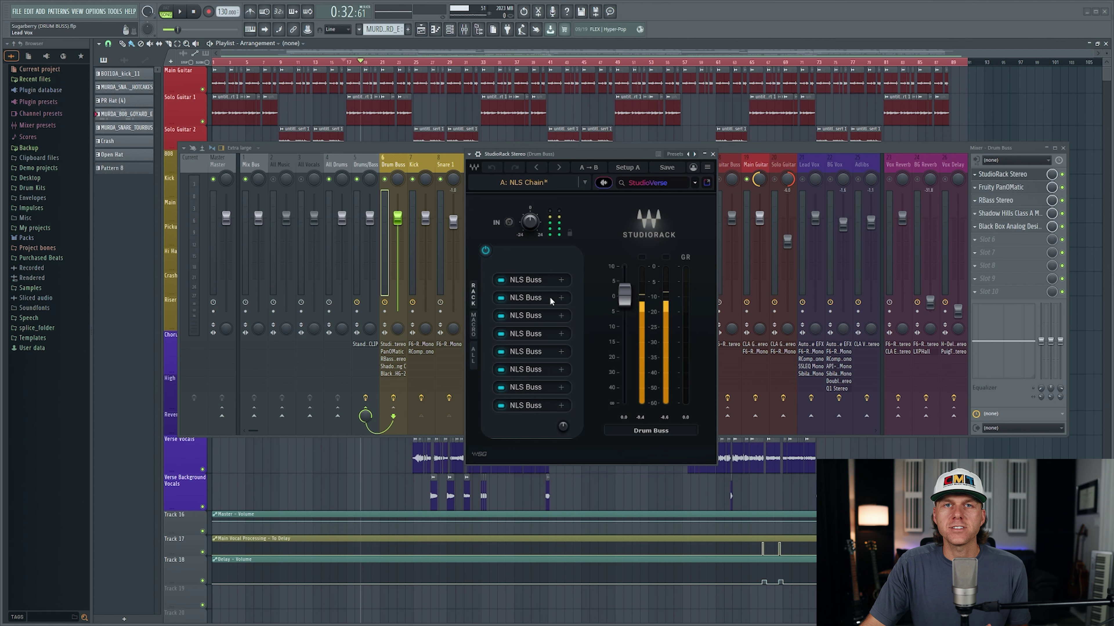
click(550, 297)
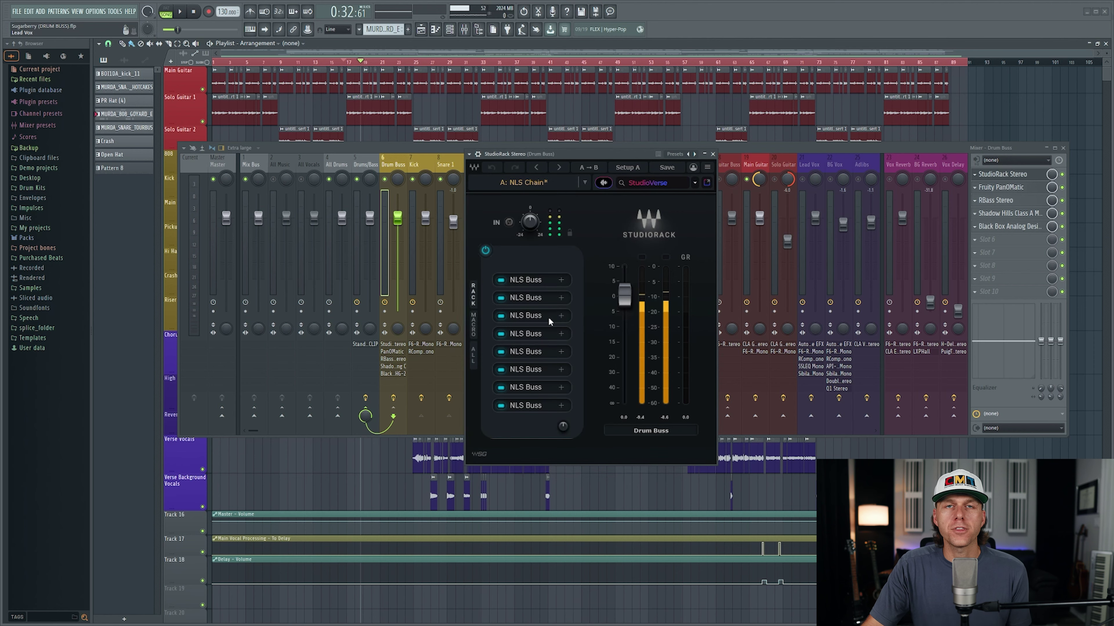
click(549, 316)
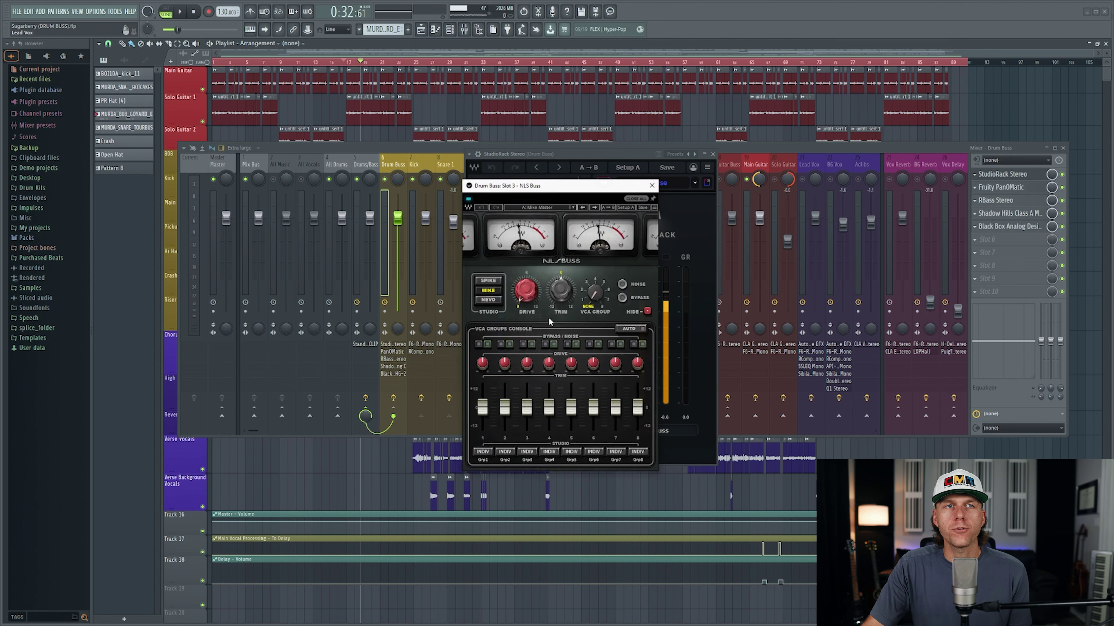
click(651, 190)
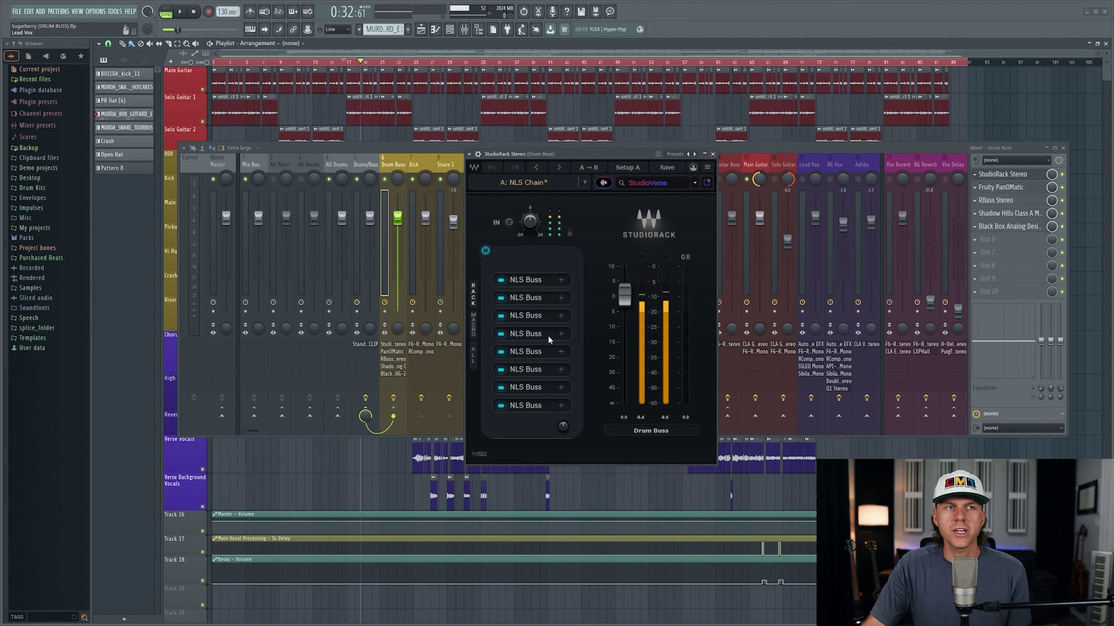
click(548, 336)
click(651, 185)
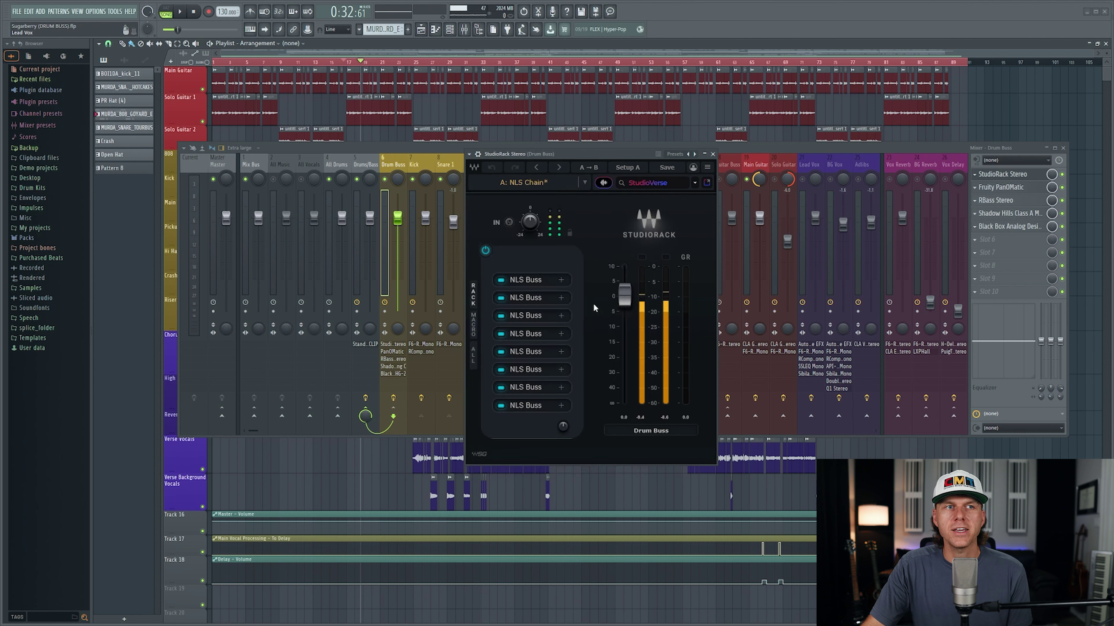
click(550, 352)
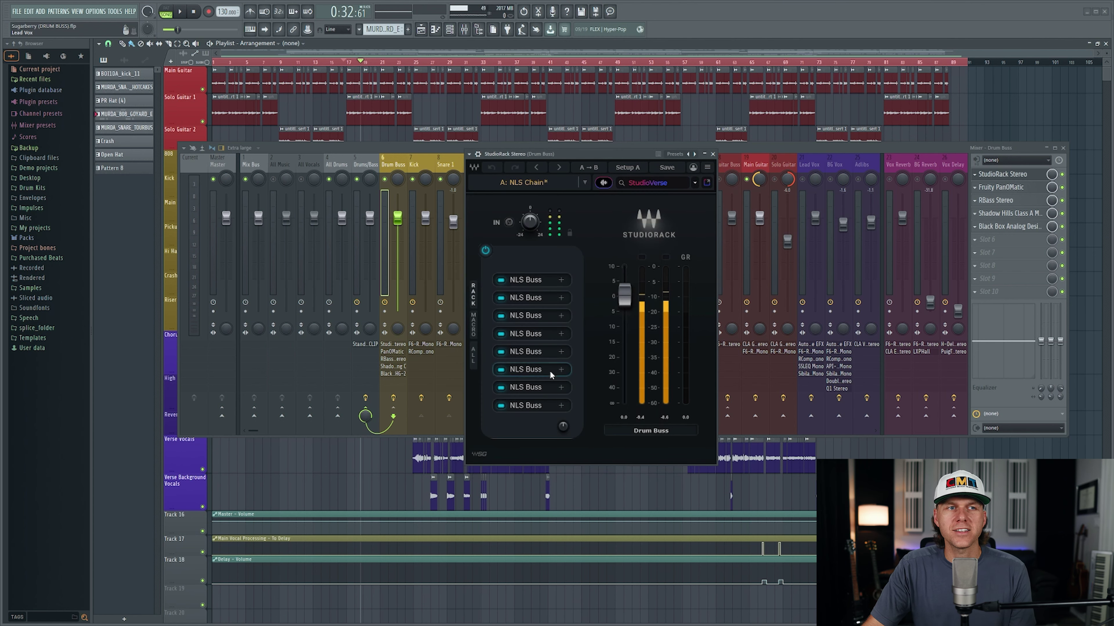
click(550, 372)
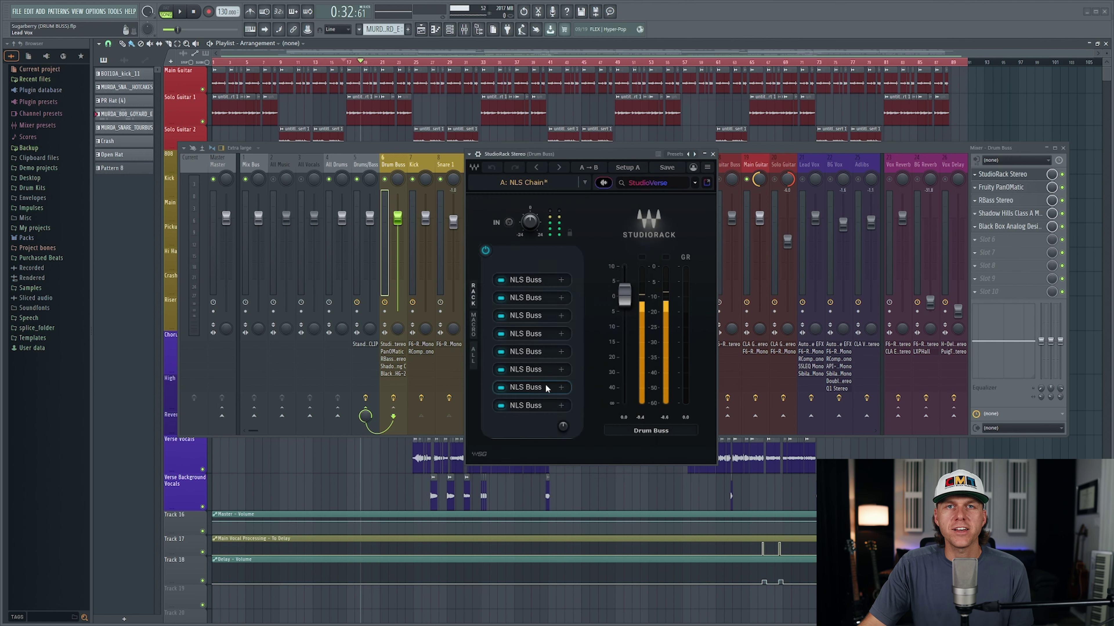
click(545, 384)
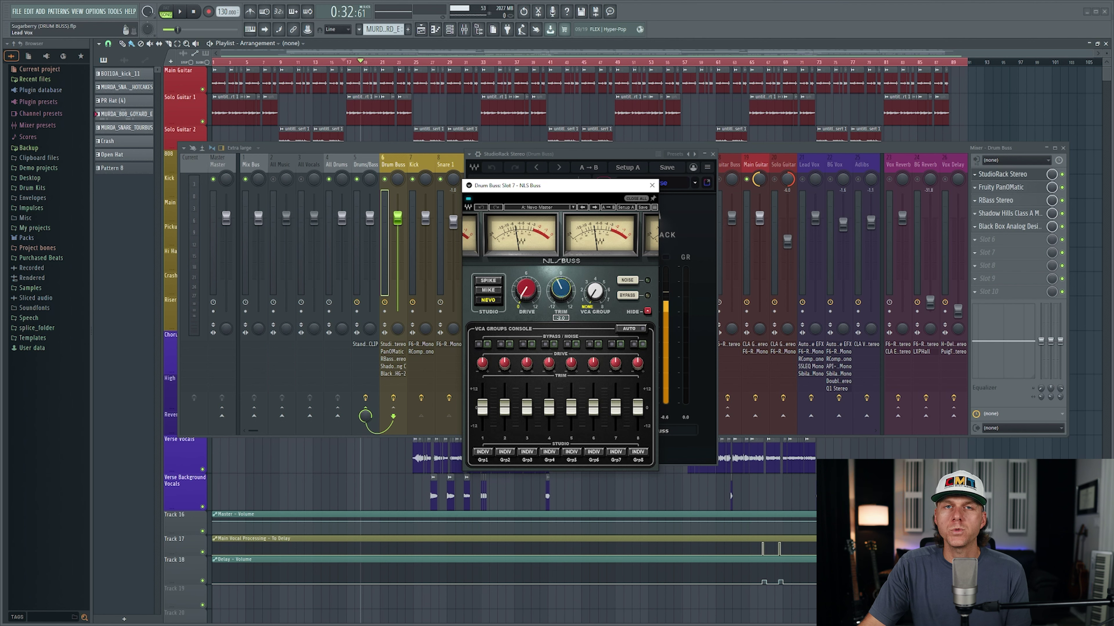
click(653, 185)
click(549, 406)
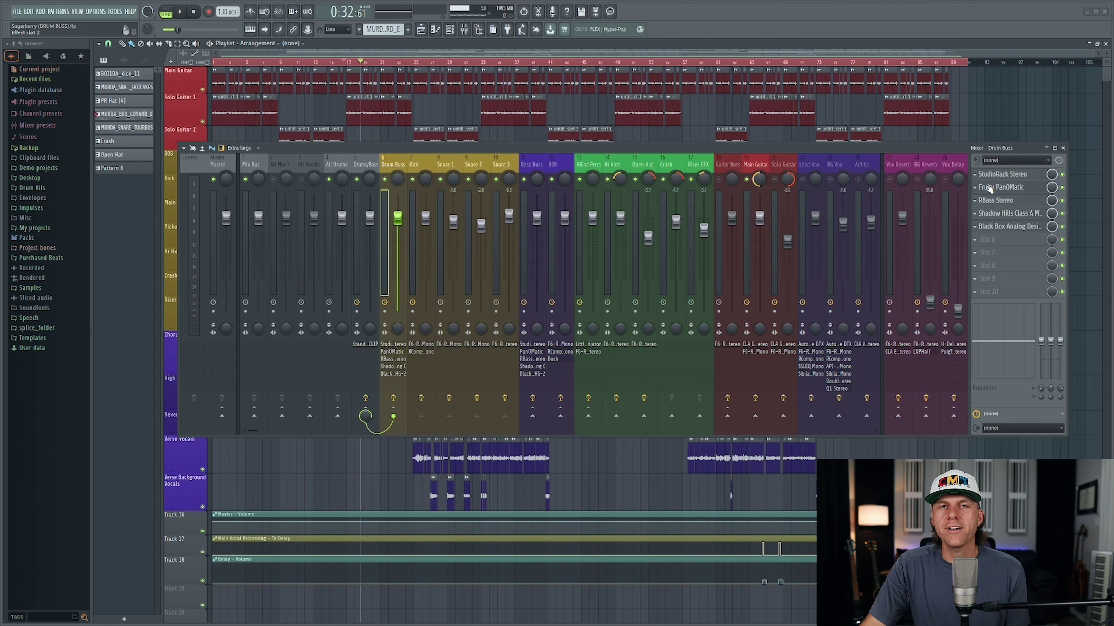
Open Fruity PanOMatic on the Drum Buss, then audition RBass during playback by toggling it for comparison.
click(989, 188)
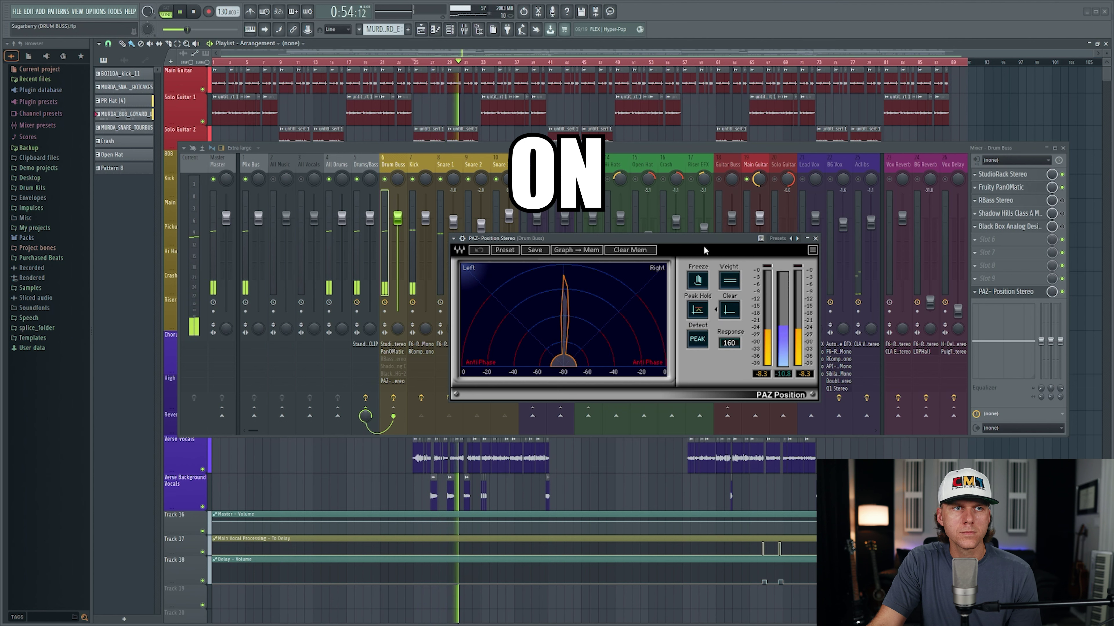
key(space)
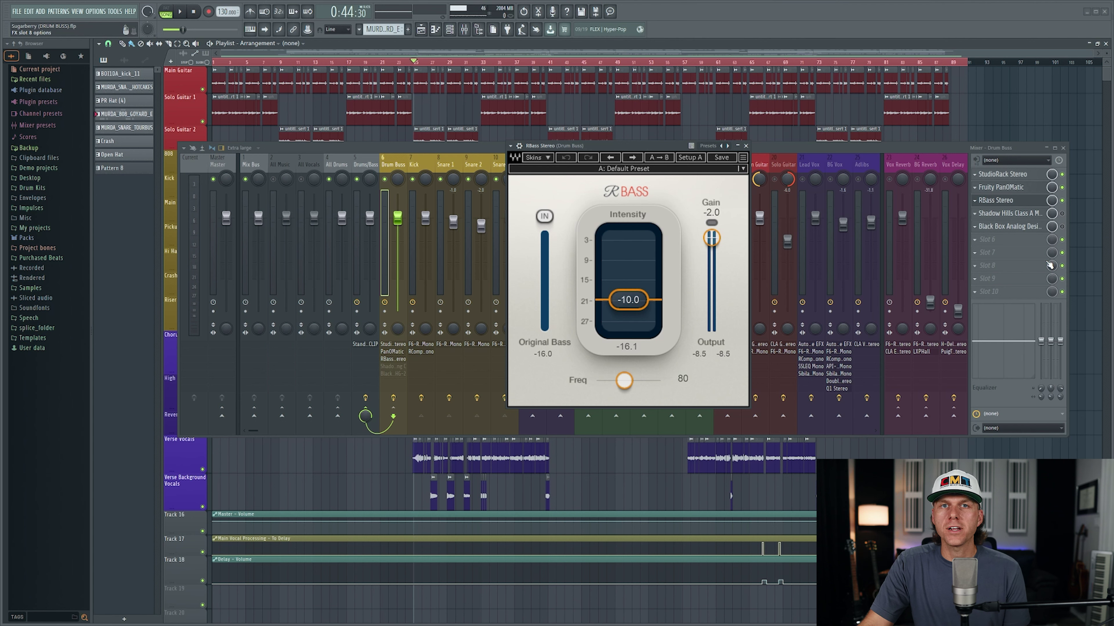
key(space)
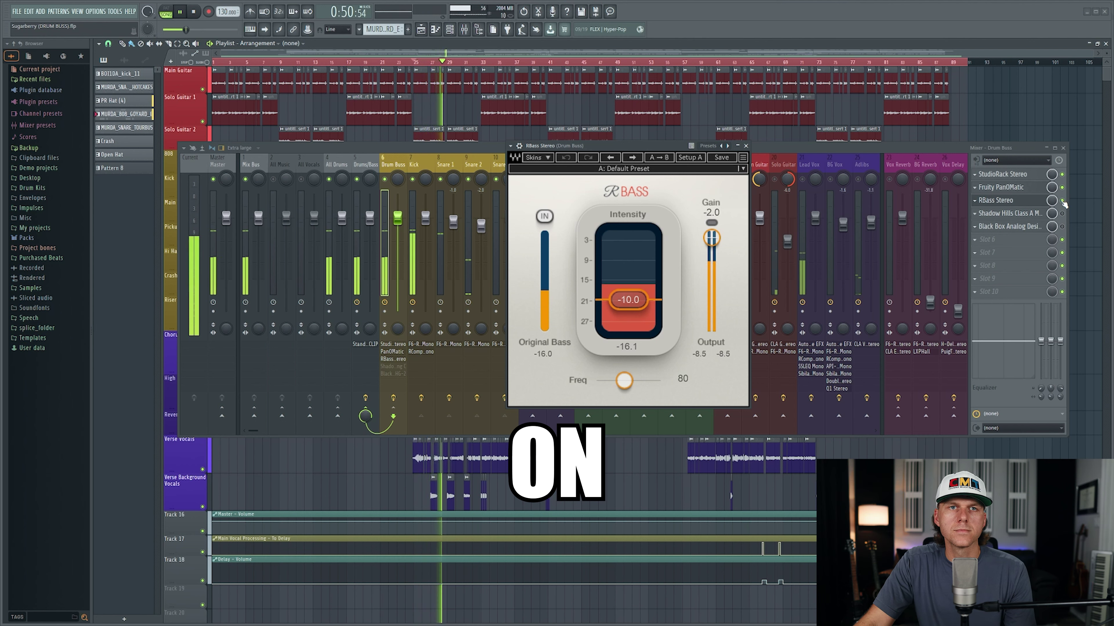
click(1062, 201)
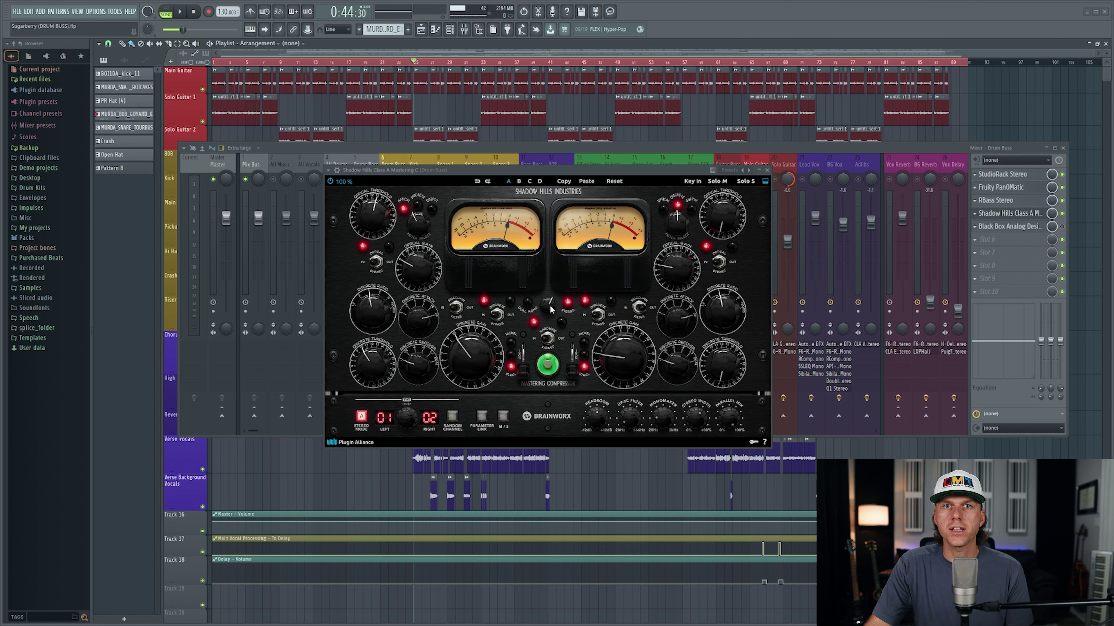
Audition the Shadow Hills compressor and Black Box HG-2 on the Drum Buss, and close the HG-2 window.
key(space)
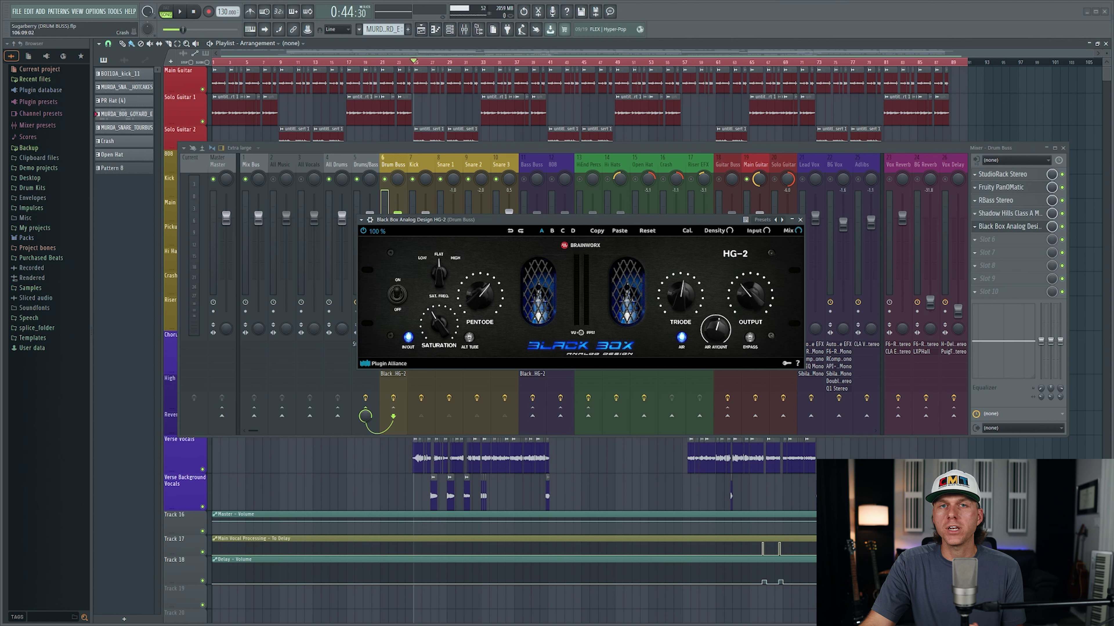
key(space)
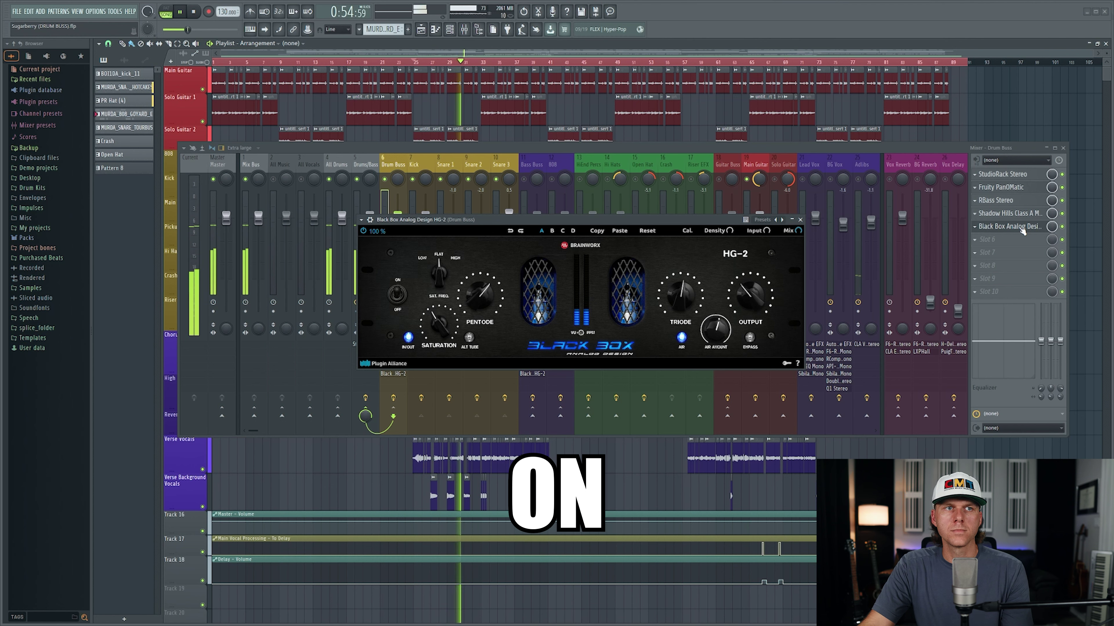
key(space)
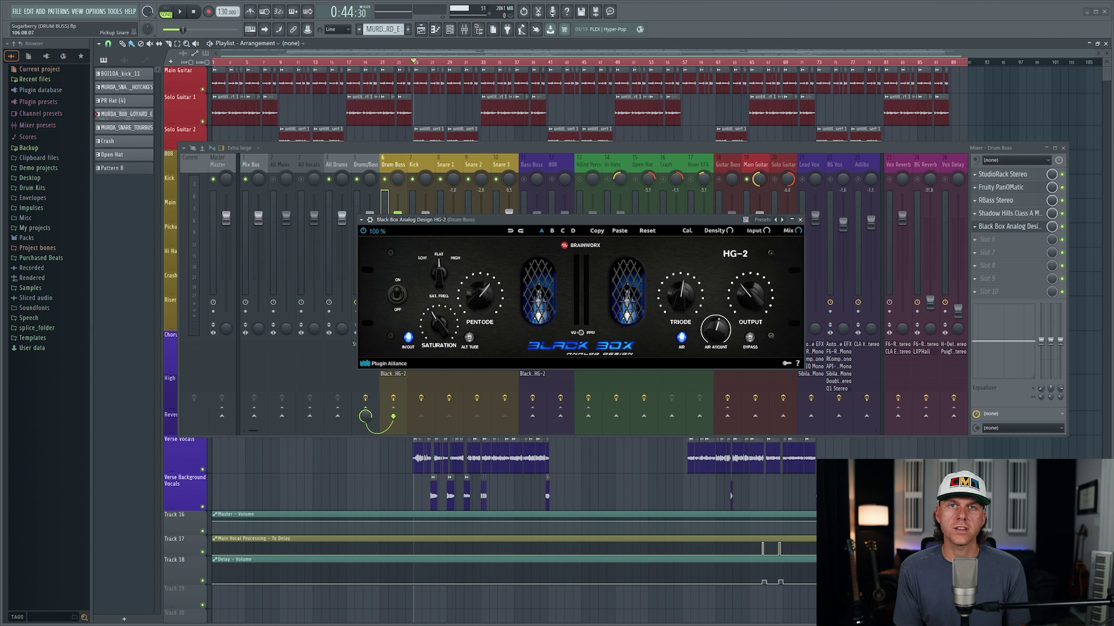
click(1009, 227)
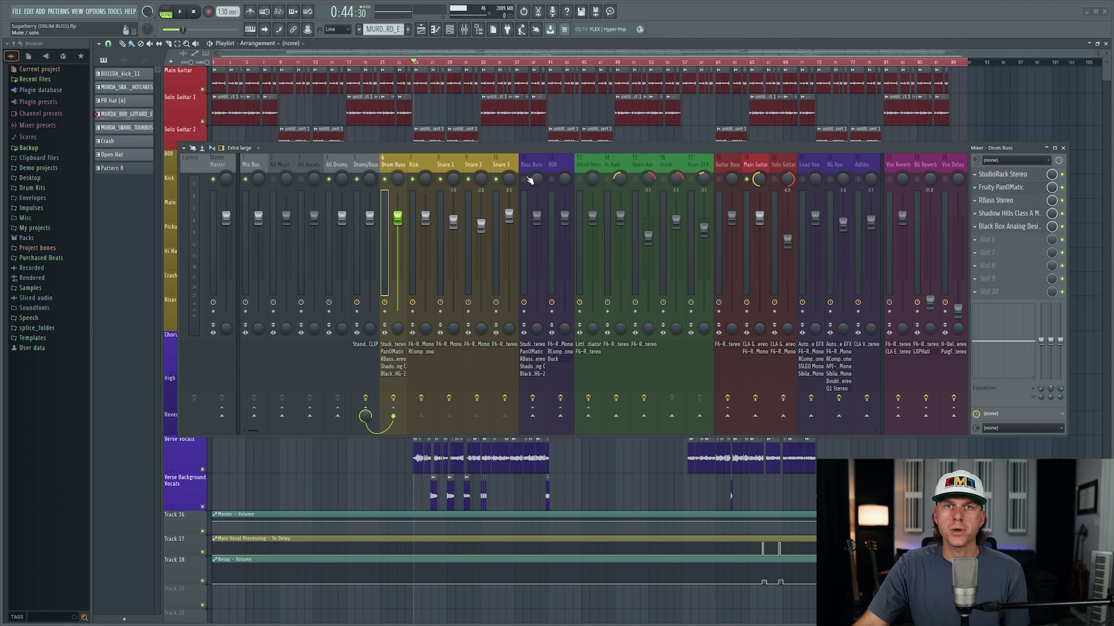
Inspect how the Bass Buss and Drum Buss are routed into the Drums/Bass mixer track.
click(534, 165)
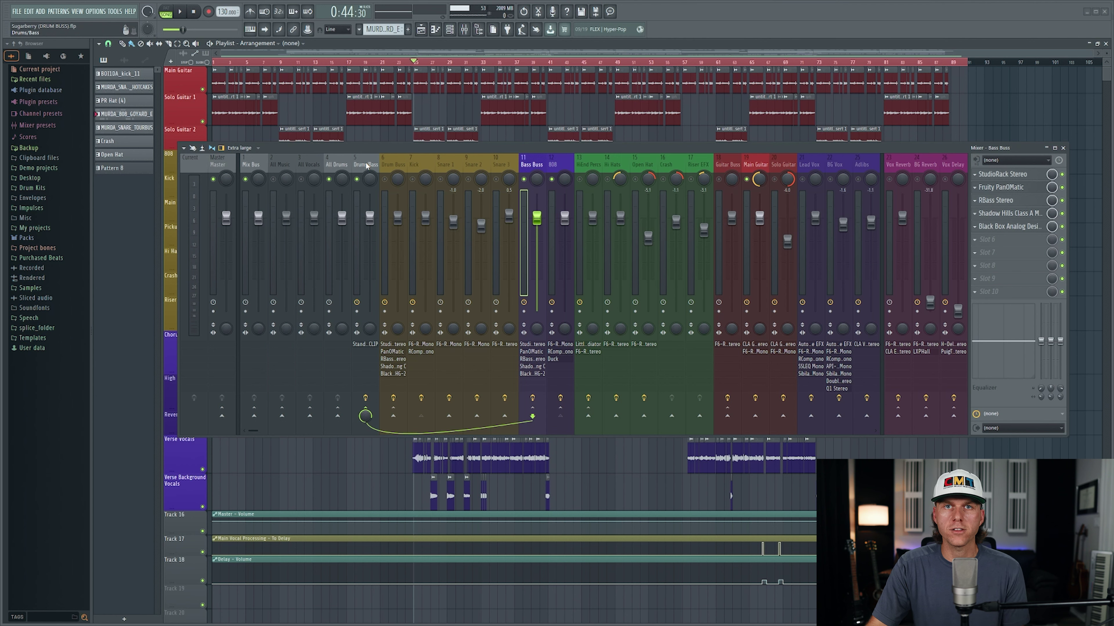
click(398, 156)
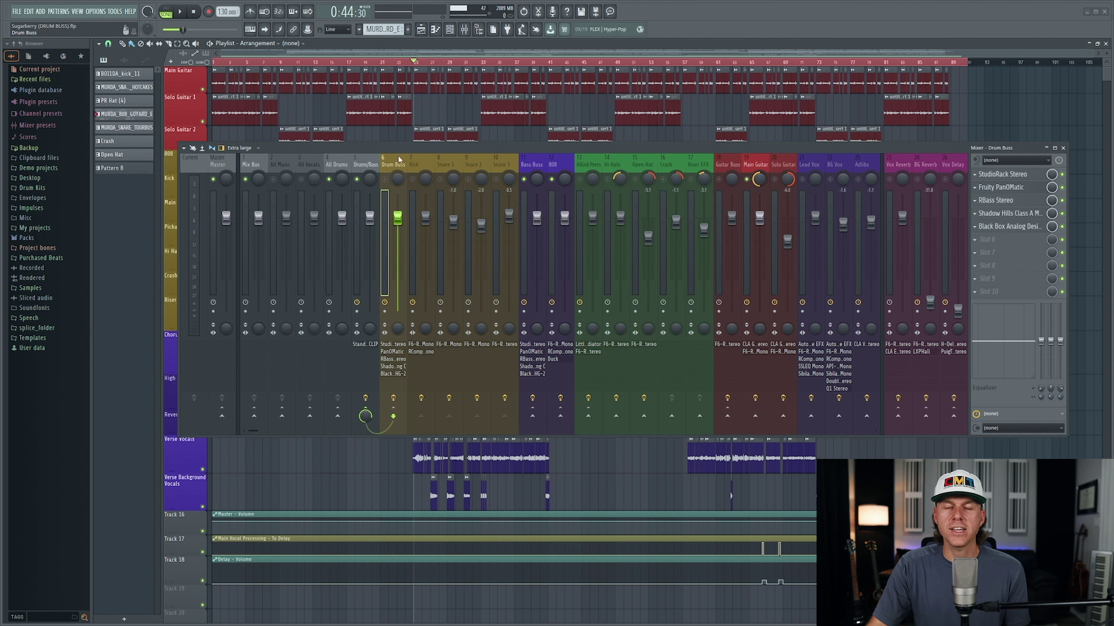
click(366, 157)
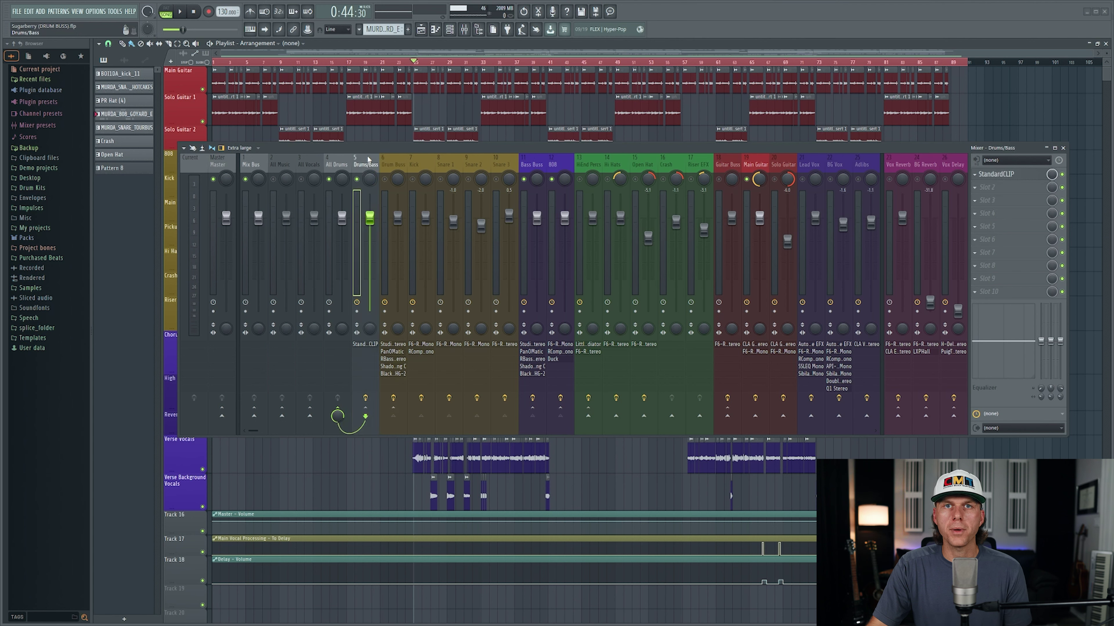
Open StandardCLIP on the Drums/Bass track and audition its effect during playback.
click(992, 176)
drag(828, 181, 697, 183)
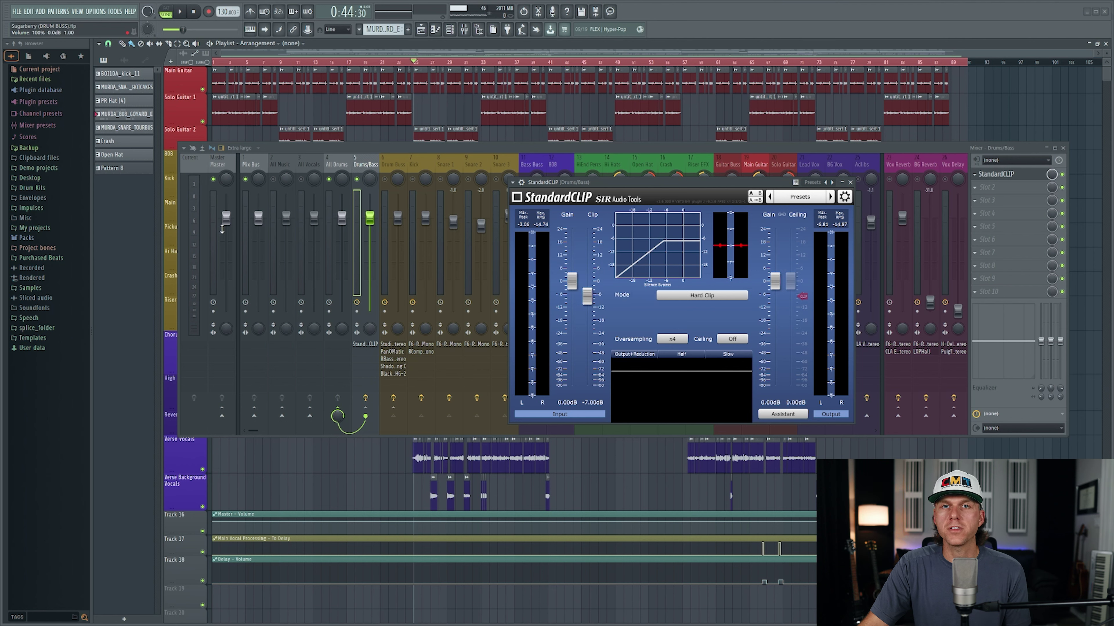
key(space)
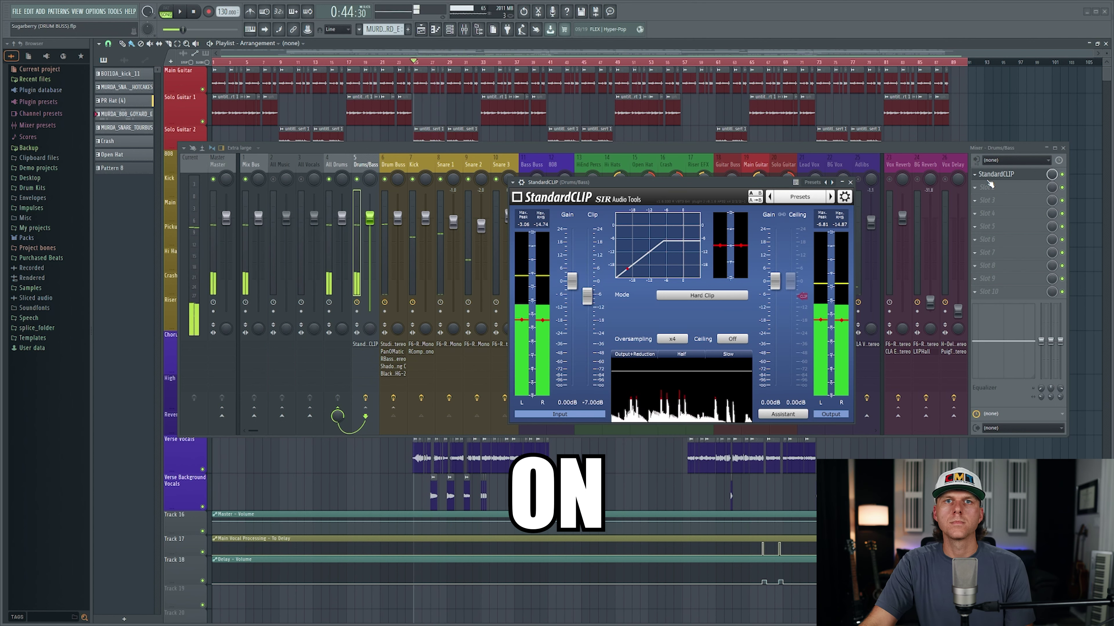
key(space)
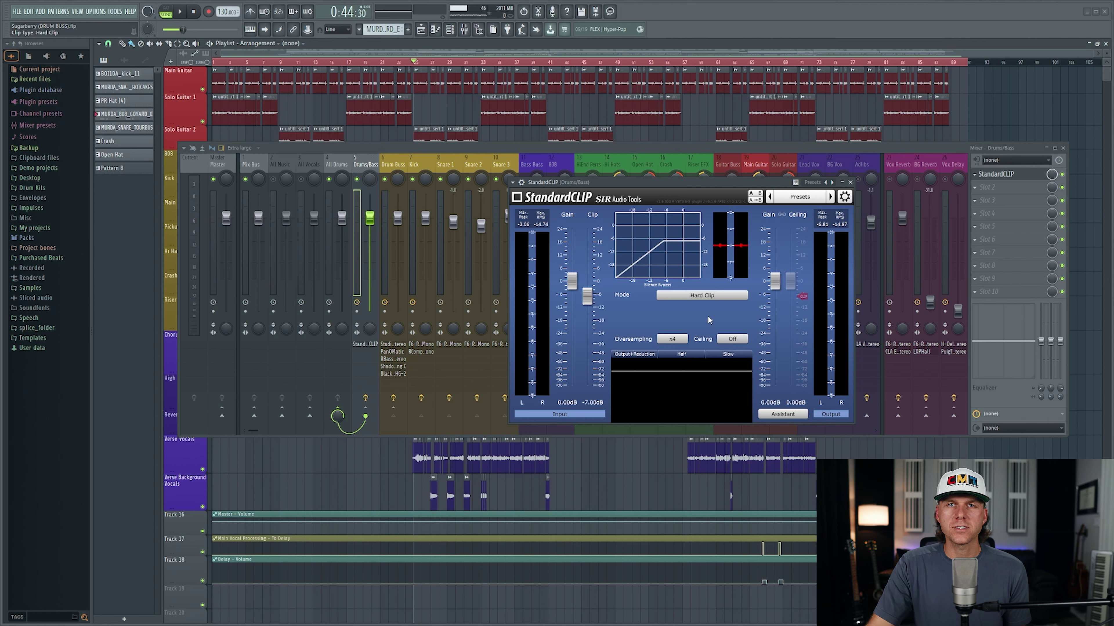
Try StandardCLIP's Soft Clip Classic mode, restore Hard Clip, and review the available oversampling factors.
click(721, 294)
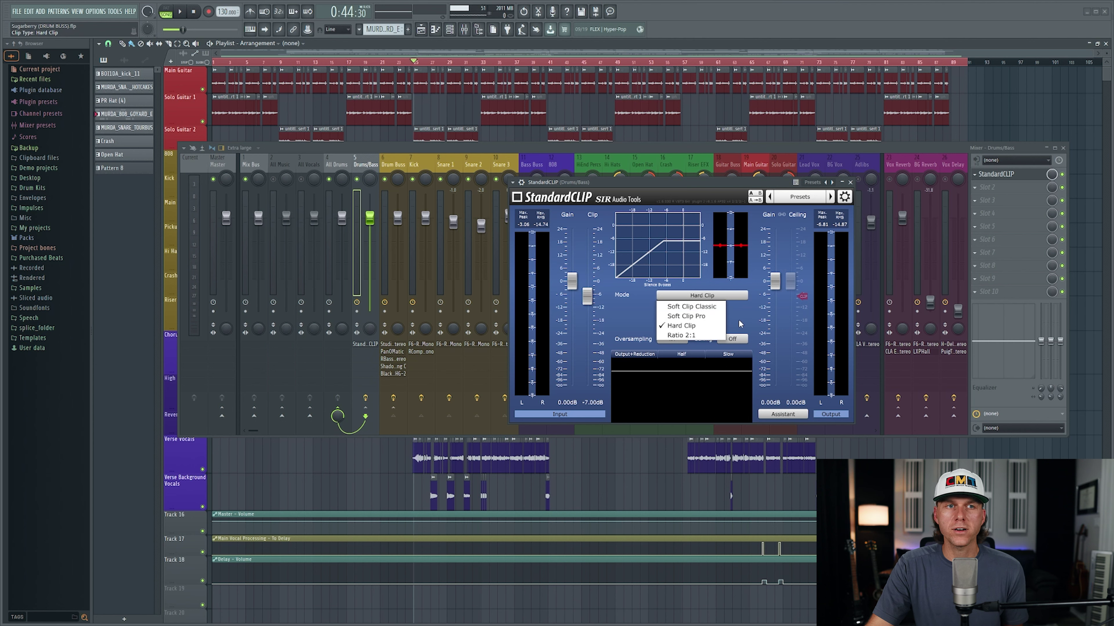
click(697, 306)
click(736, 295)
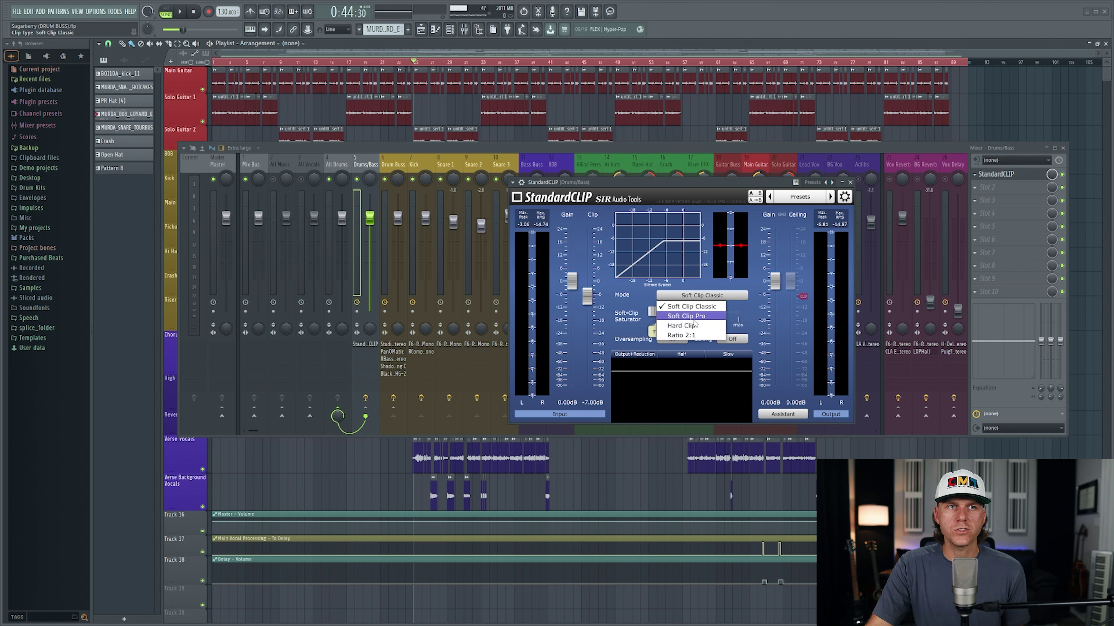
click(686, 327)
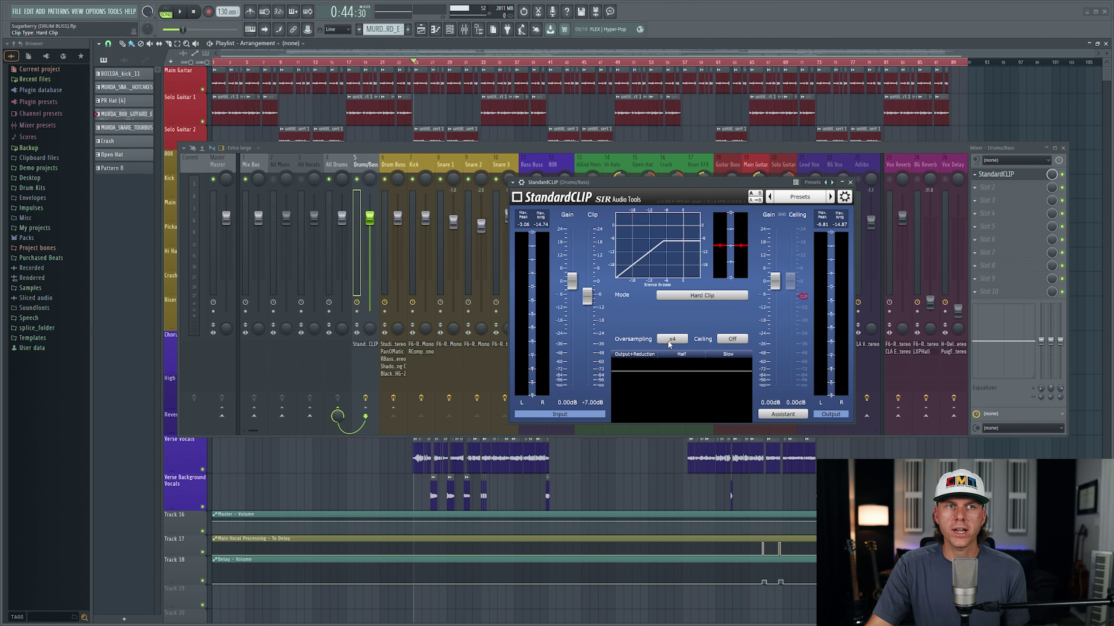
click(682, 341)
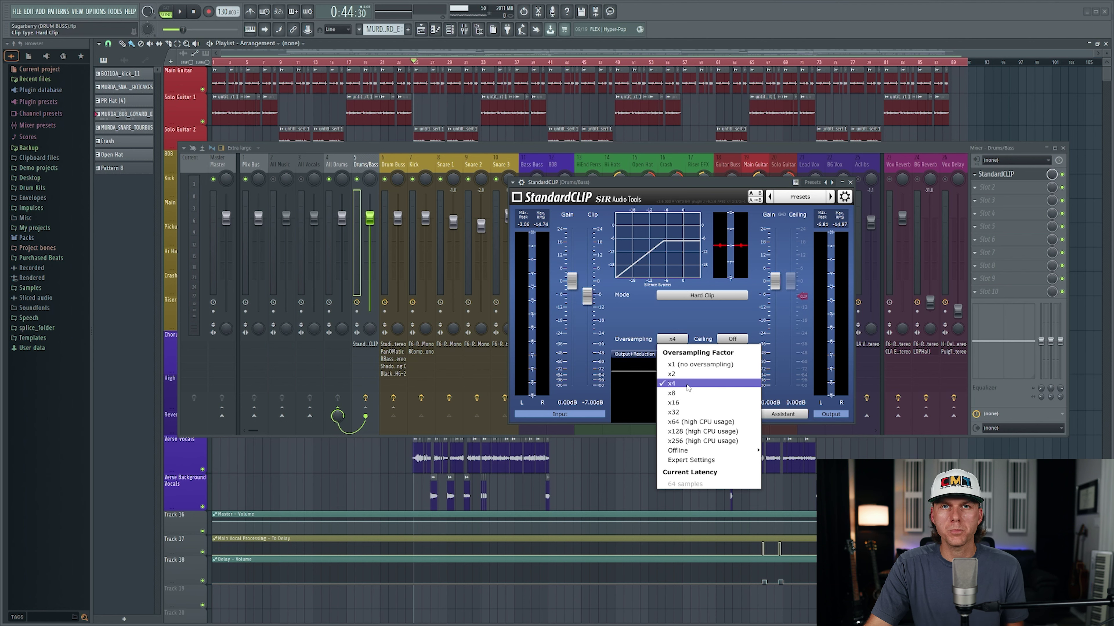
click(664, 311)
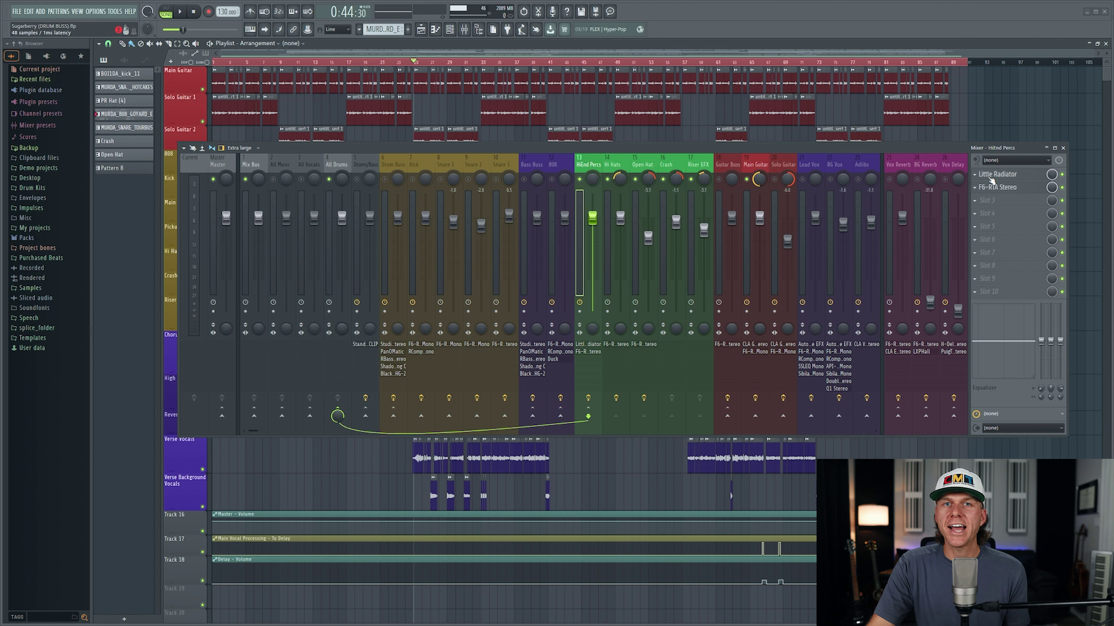
Audition Little Radiator on the HiEnd Percs track and review the track's F6-RTA equalizer curve.
click(991, 177)
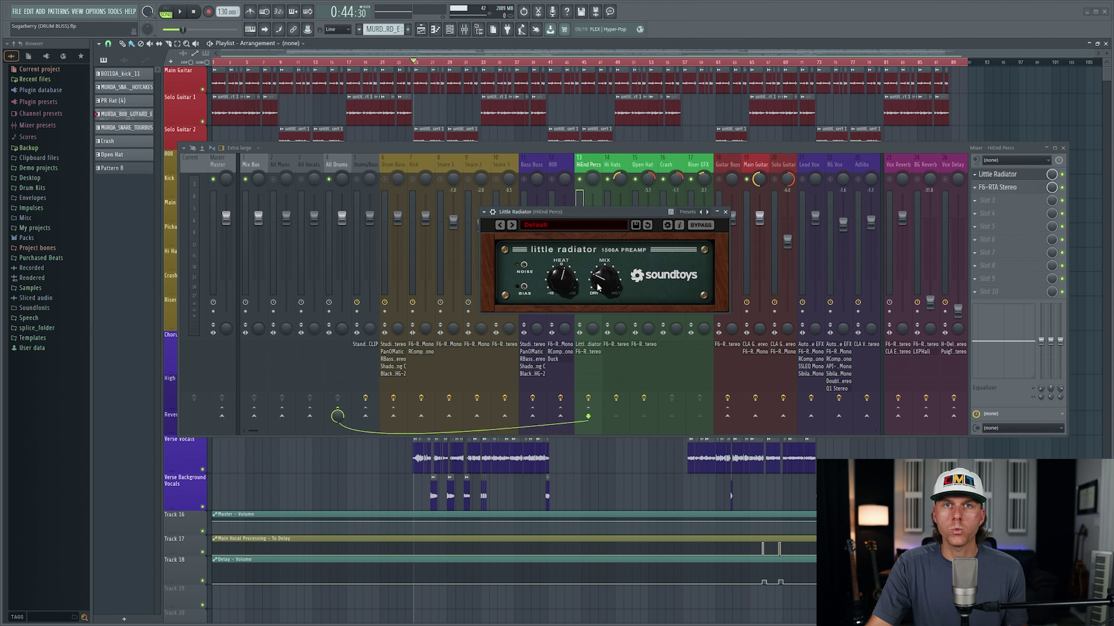
key(space)
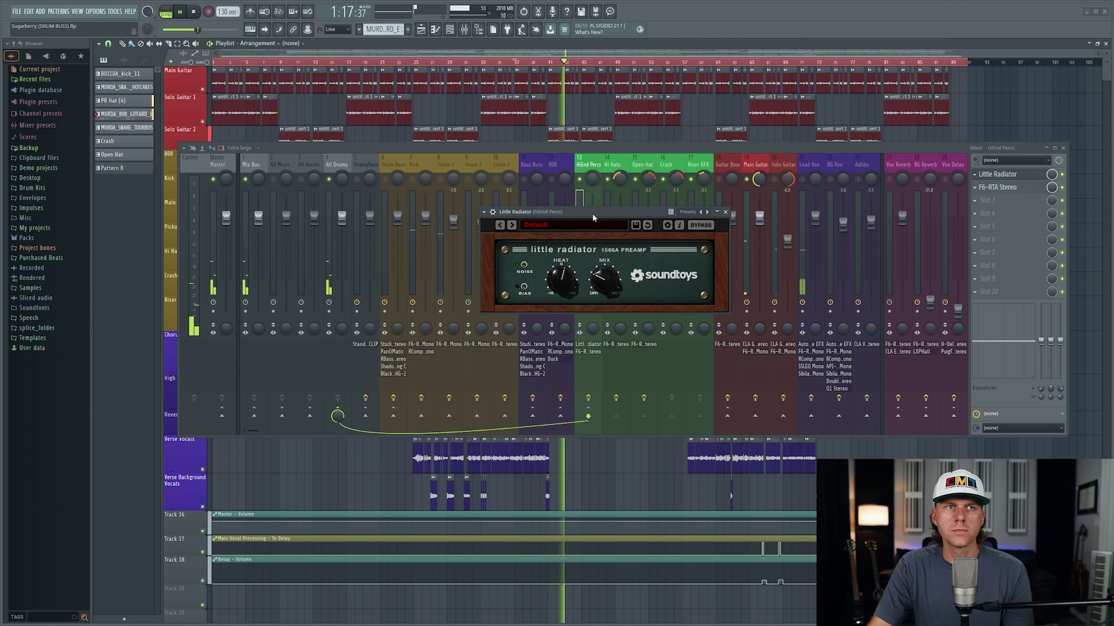
key(space)
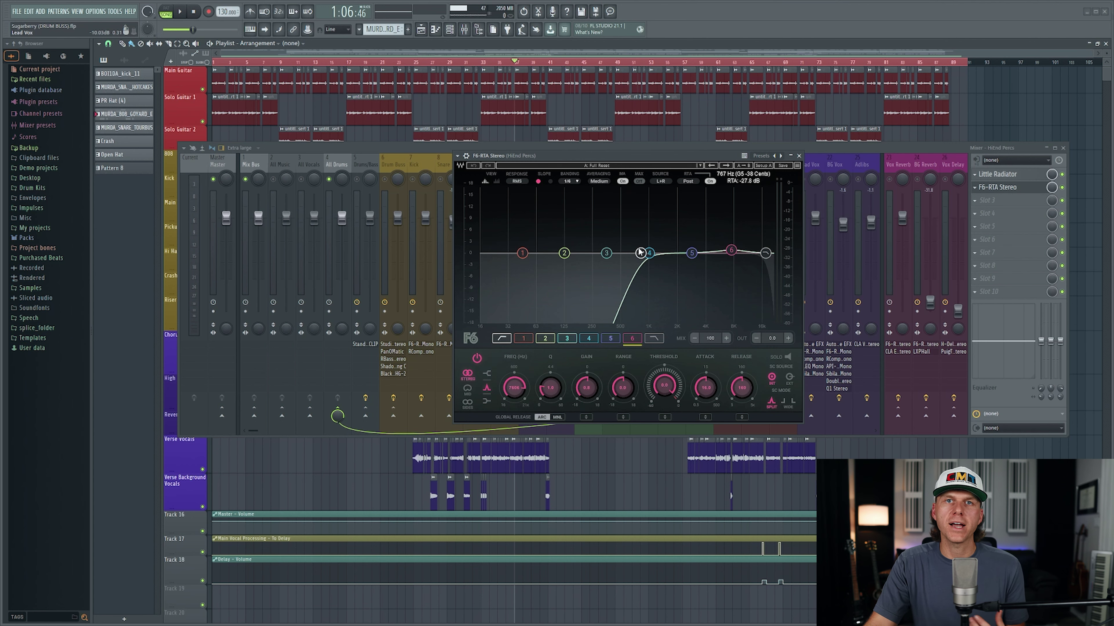
click(586, 166)
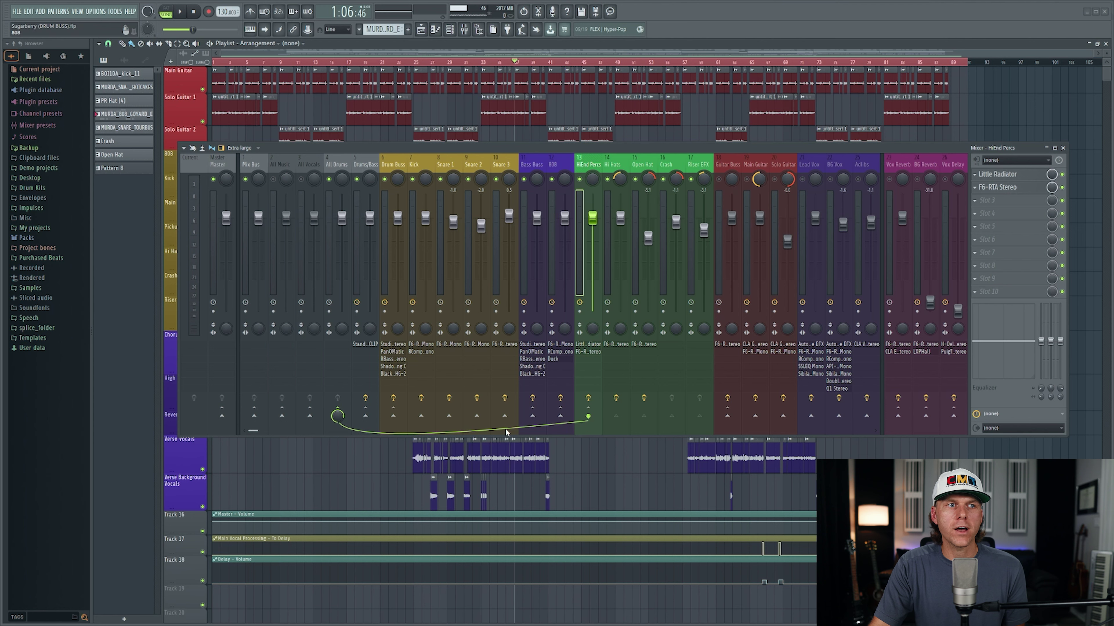
Inspect the All Drums and Drums/Bass routing, and play the song with the All Drums track selected.
click(336, 164)
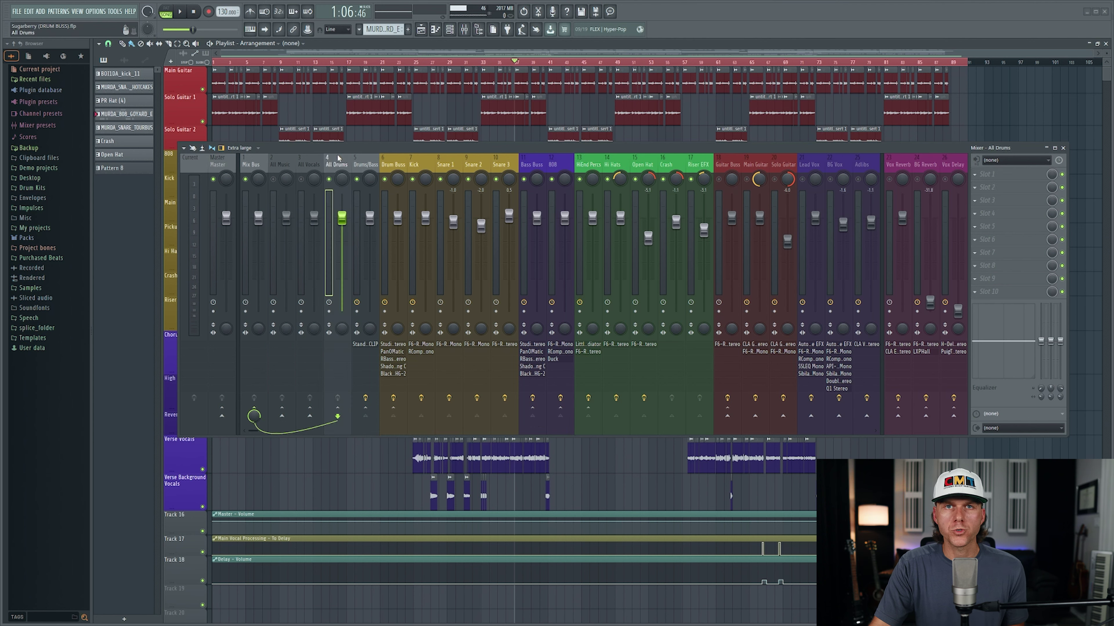
click(371, 158)
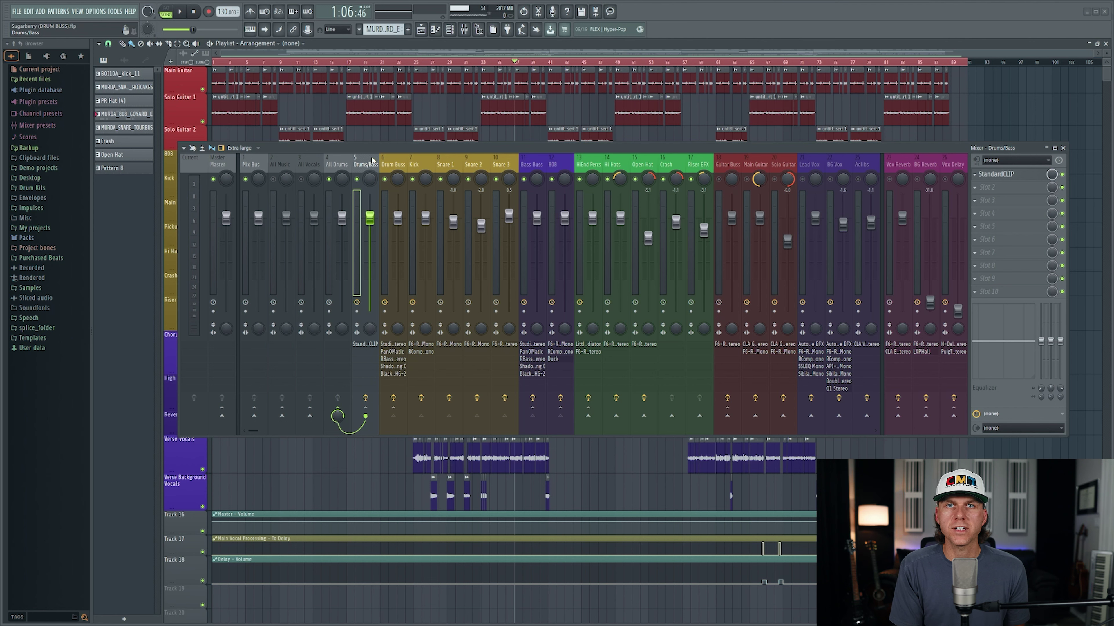
click(340, 162)
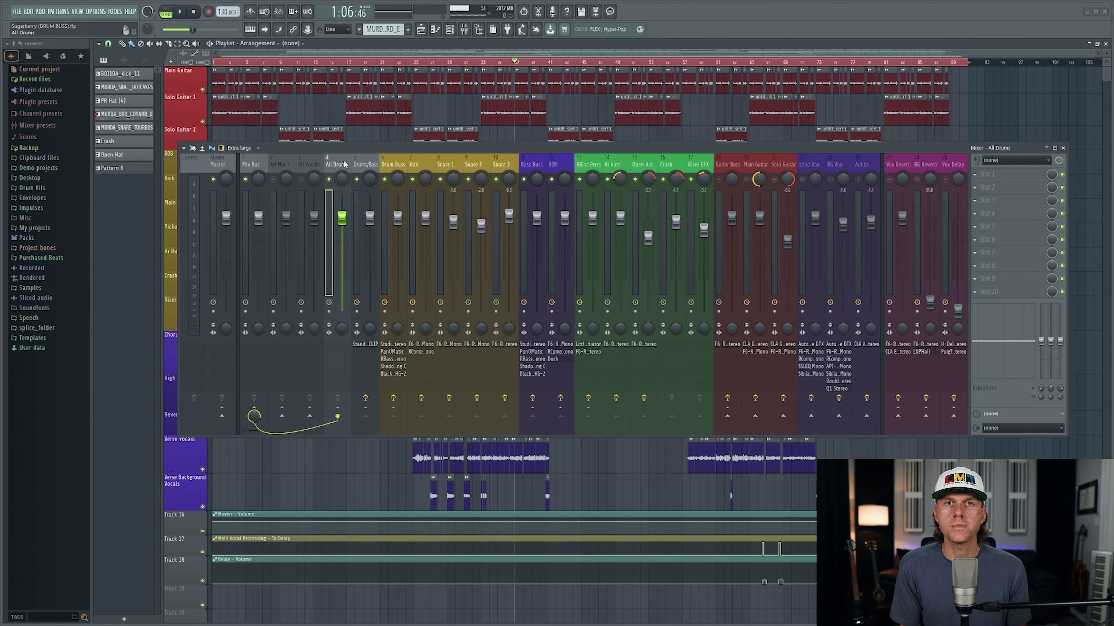
key(space)
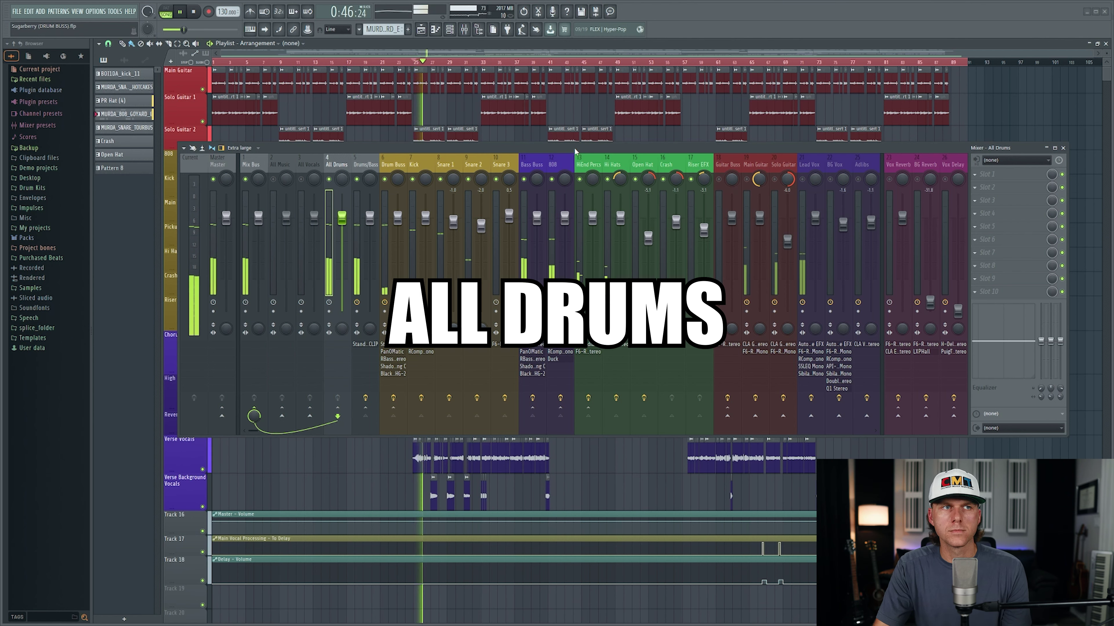